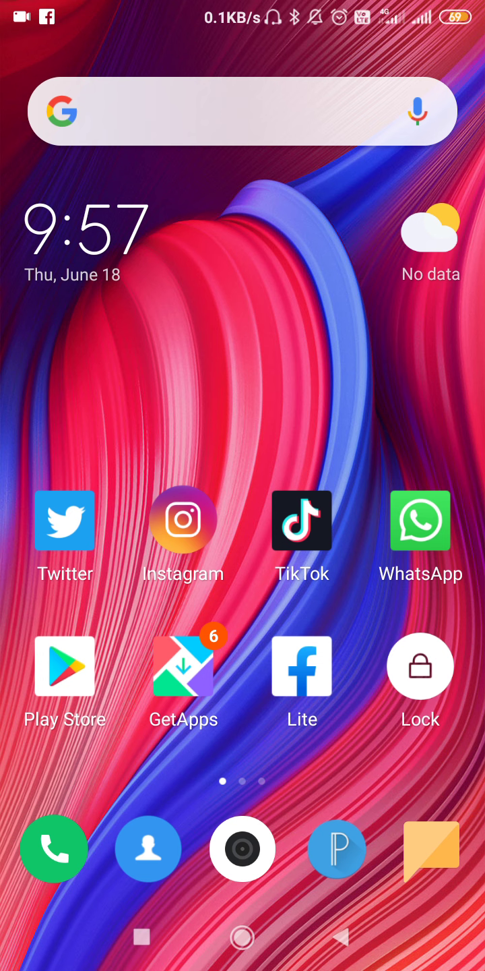
Swipe the MIUI home screen over to the second page of app icons
left_click_drag(321, 409, 296, 409)
Open Settings and go to Apps to see the list of installed apps
left_click_drag(378, 404, 108, 405)
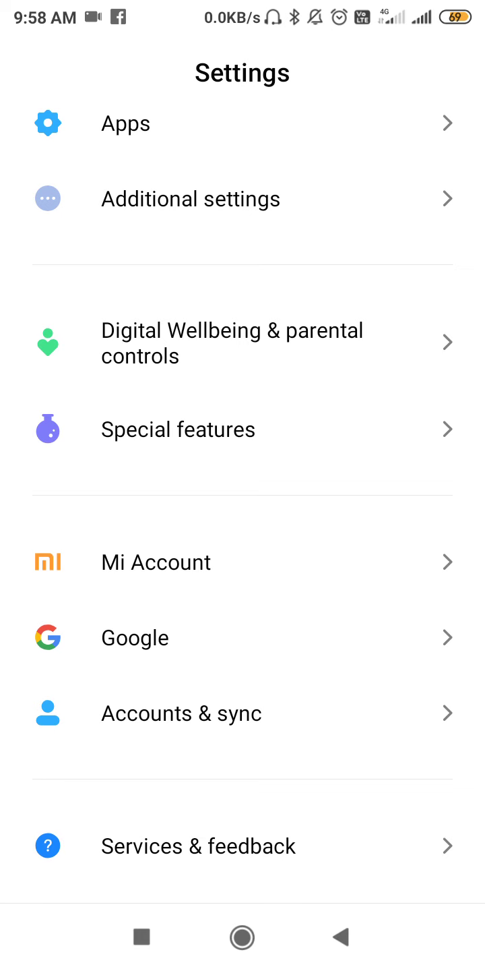
scroll(335, 344, "up", 10)
scroll(297, 539, "up", 10)
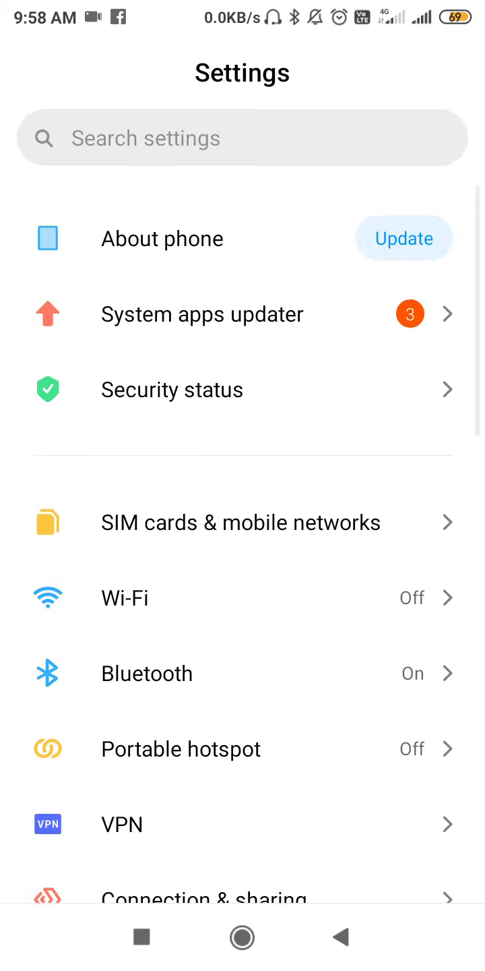
scroll(243, 526, "down", 10)
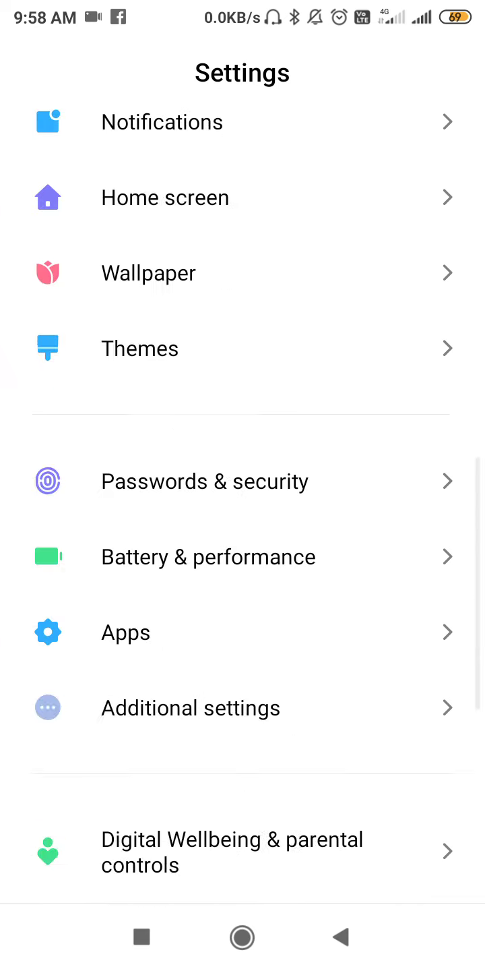
scroll(242, 526, "down", 4)
scroll(227, 525, "up", 4)
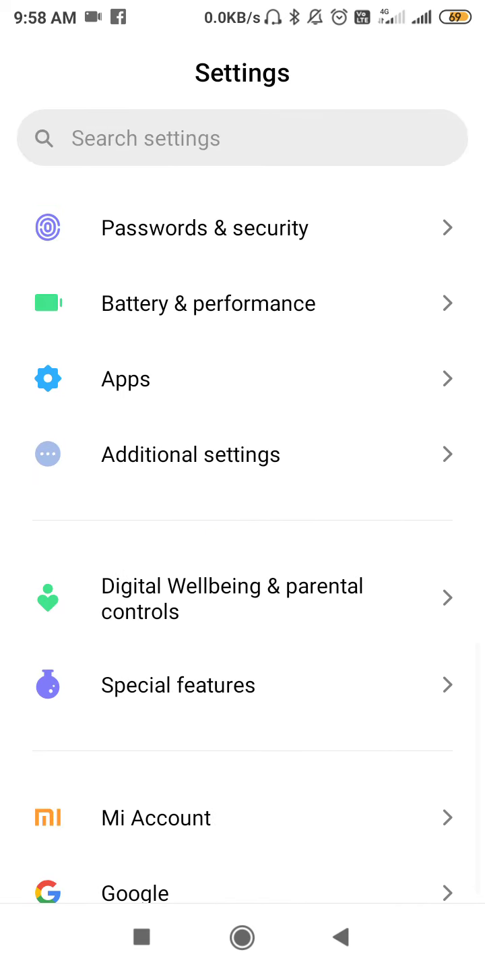
left_click(200, 391)
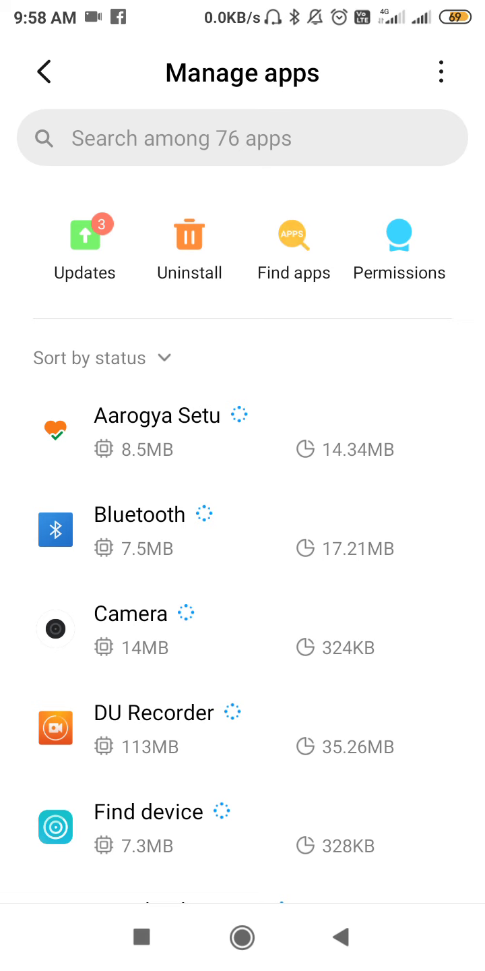
Scroll the Manage apps list down to Messaging and open its app info
mouse_move(243, 657)
left_mouse_down()
mouse_move(245, 434)
mouse_move(288, 332)
left_mouse_up()
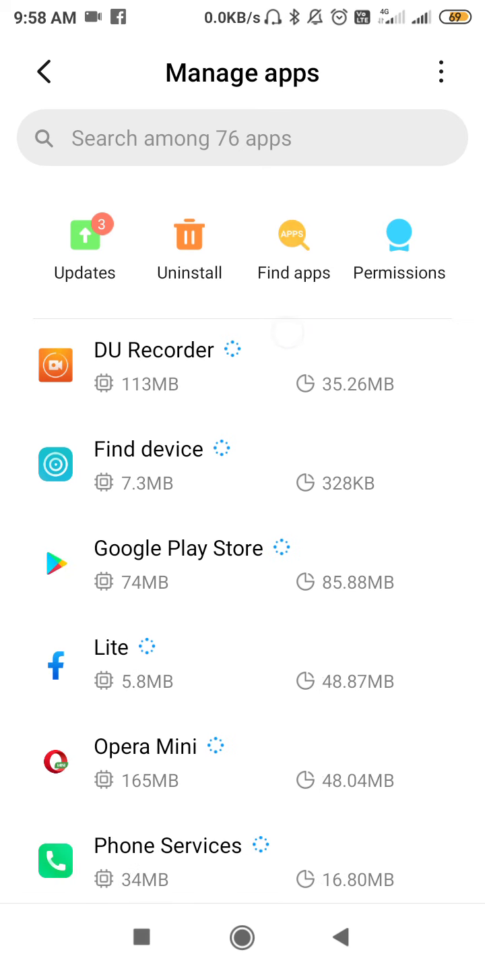
mouse_move(260, 805)
left_mouse_down()
mouse_move(325, 381)
mouse_move(192, 875)
left_mouse_up()
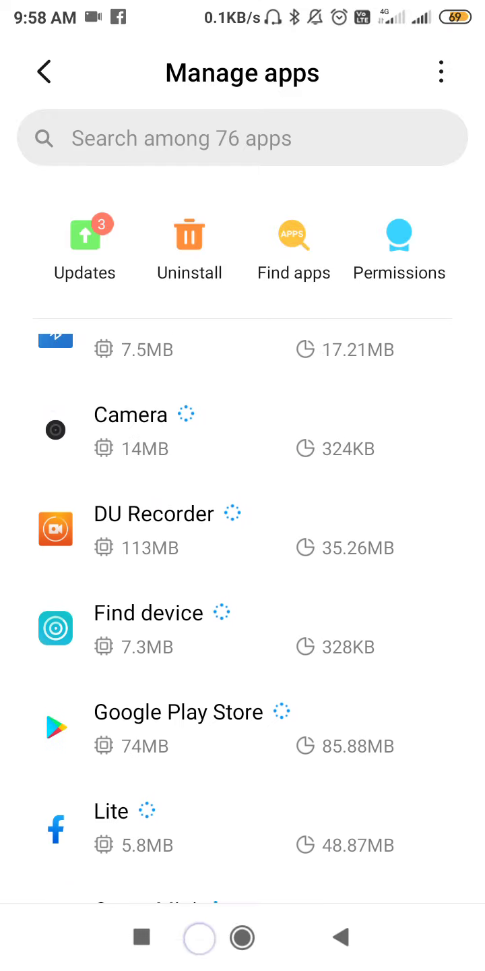
left_click_drag(324, 774, 349, 385)
left_click_drag(244, 775, 364, 426)
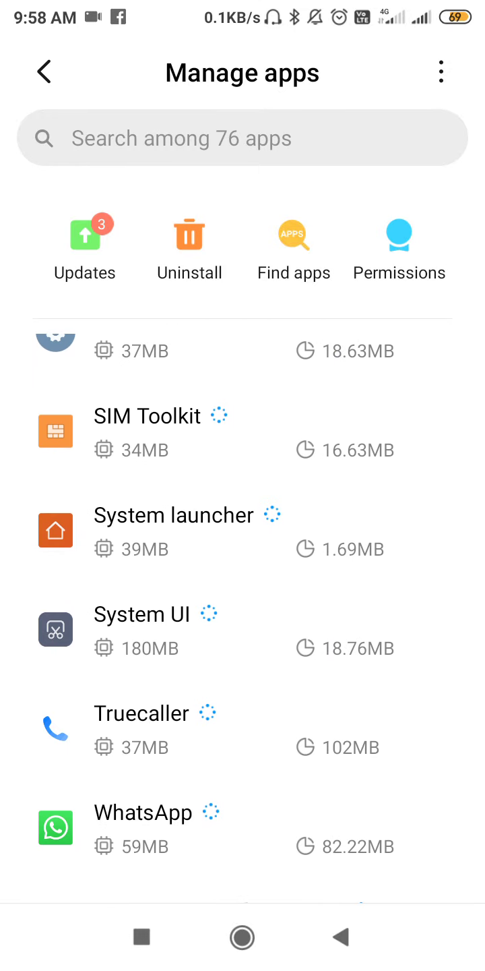
mouse_move(274, 742)
left_mouse_down()
mouse_move(274, 579)
mouse_move(426, 428)
left_mouse_up()
left_click_drag(214, 804, 422, 386)
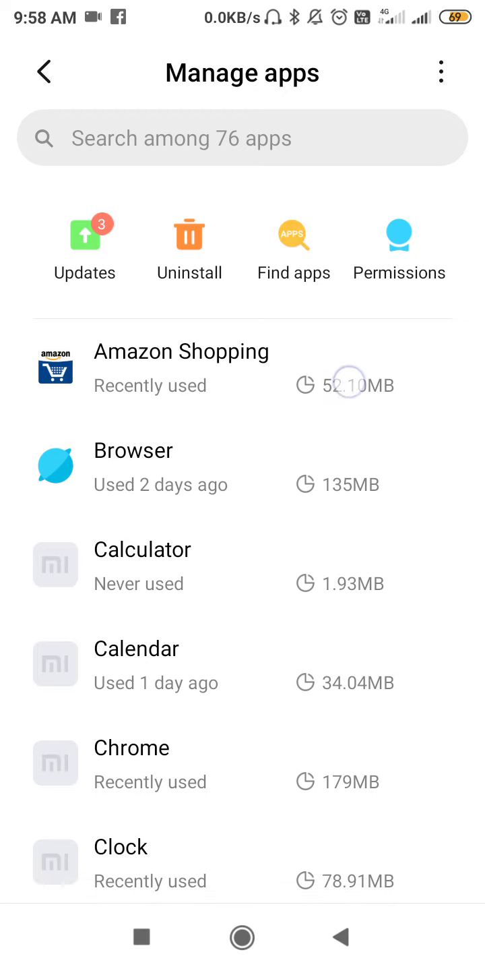
left_click_drag(250, 825, 368, 418)
left_click_drag(271, 513, 304, 270)
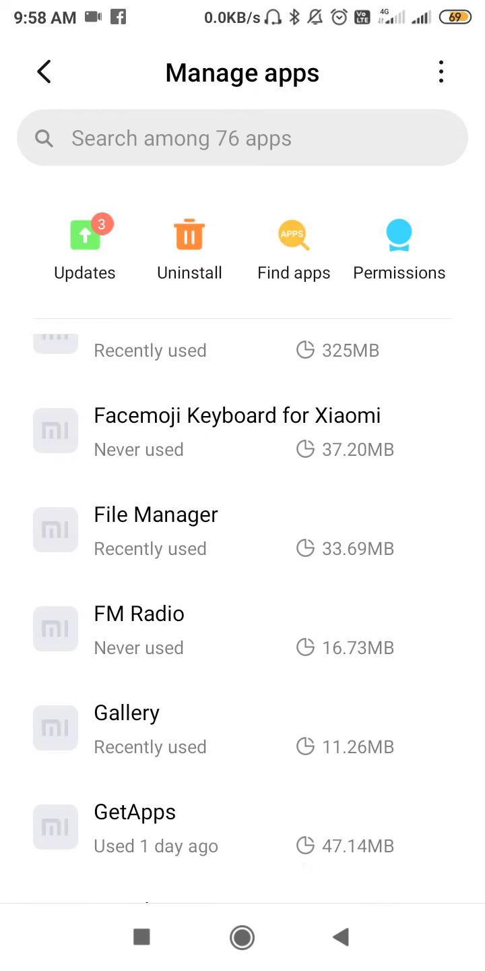
left_click_drag(246, 876, 246, 591)
mouse_move(250, 725)
left_mouse_down()
mouse_move(250, 445)
mouse_move(198, 617)
mouse_move(165, 802)
mouse_move(252, 354)
mouse_move(191, 289)
mouse_move(178, 504)
left_mouse_up()
left_click(189, 531)
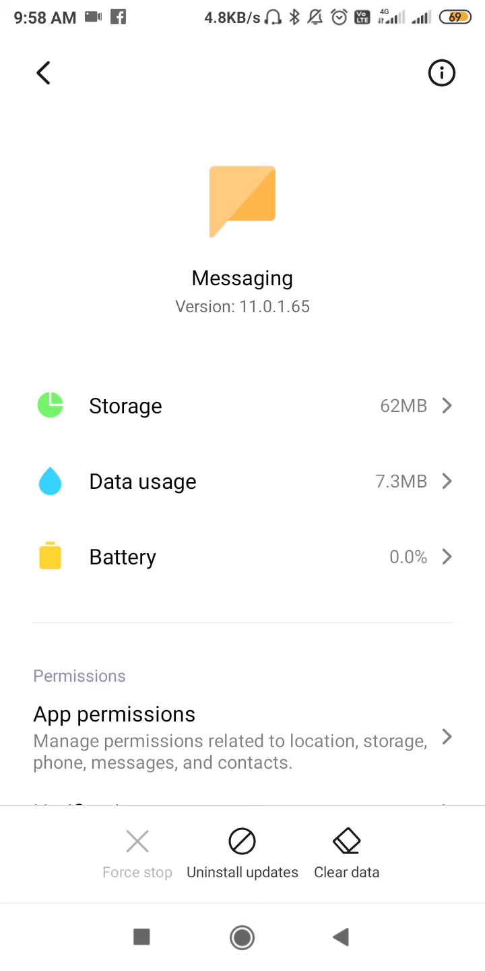
Clear all of Messaging's data, confirm with OK, and go to its App permissions
left_click(348, 851)
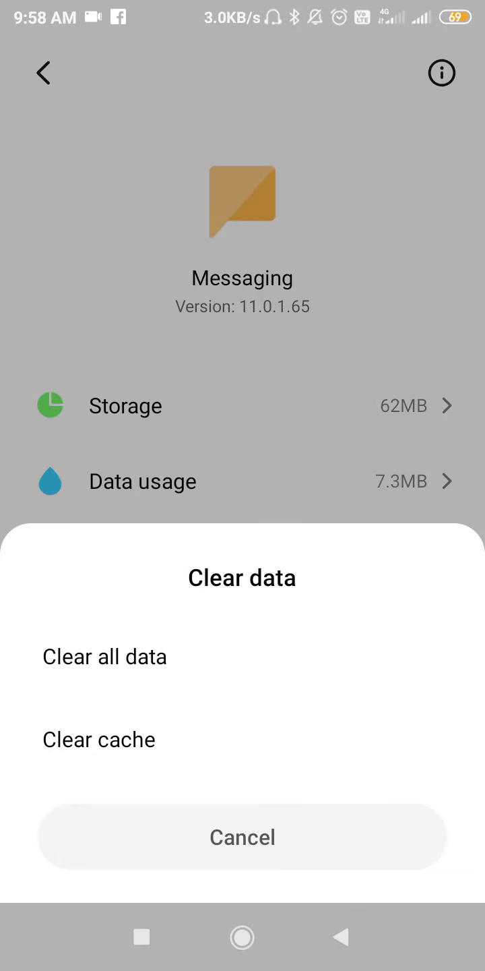
left_click(131, 658)
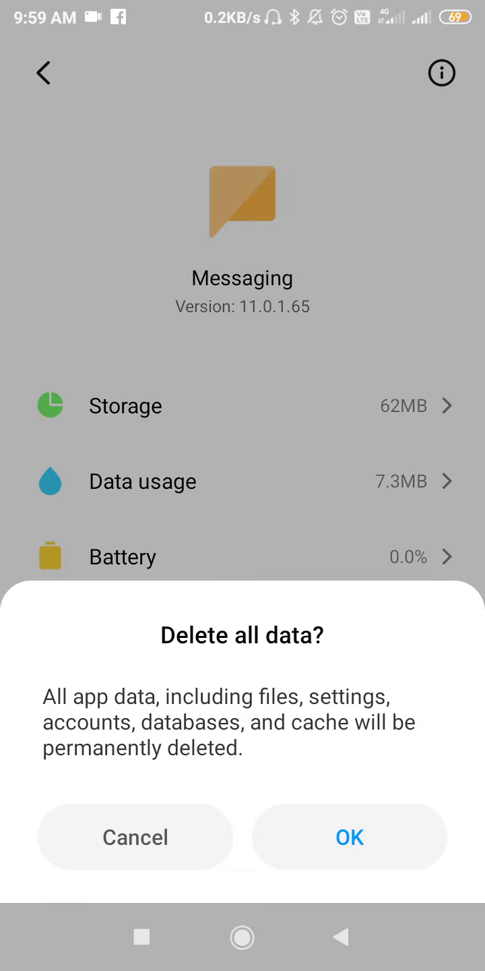
left_click(350, 836)
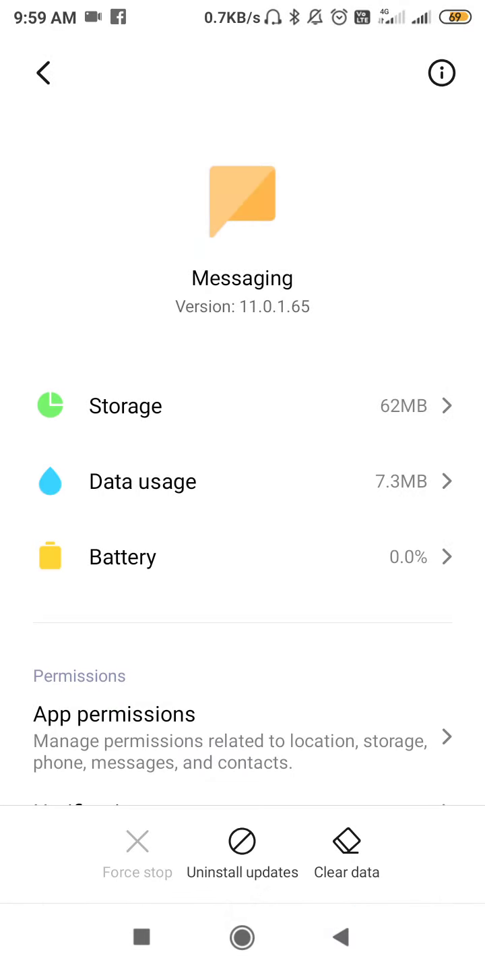
left_click_drag(327, 687, 337, 458)
left_click(259, 490)
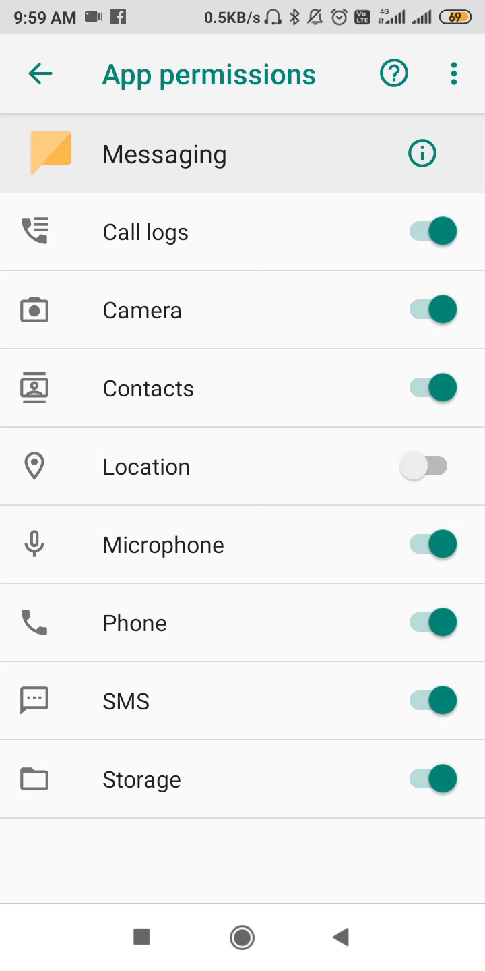
Leave Settings for the home screen and return to its first page of apps
left_click(341, 937)
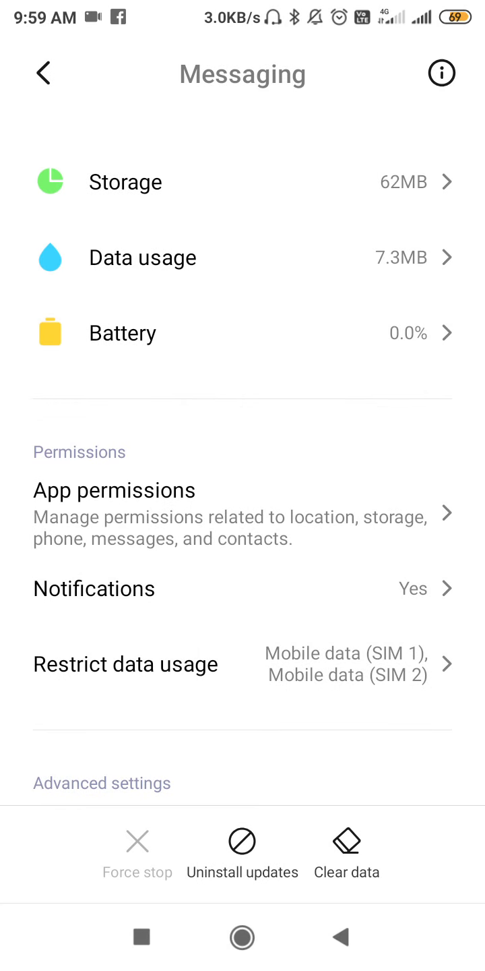
left_click(243, 937)
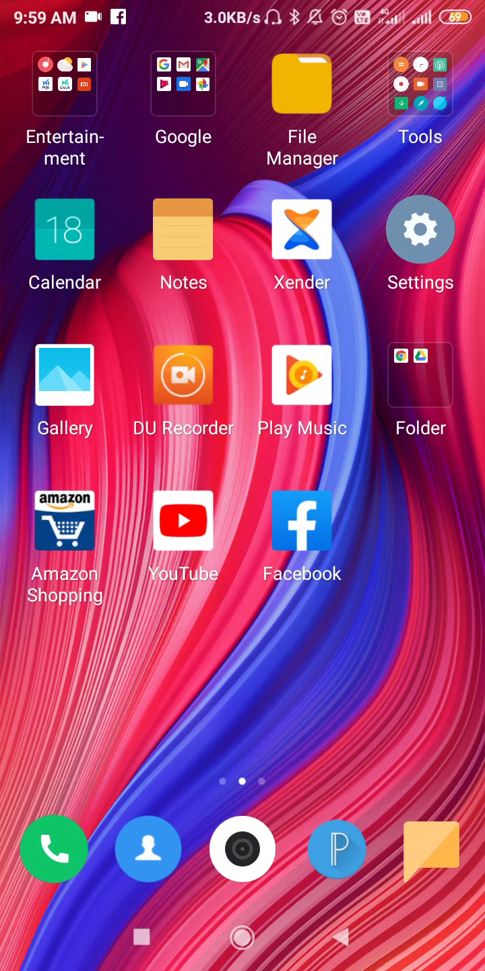
left_click_drag(100, 472, 405, 472)
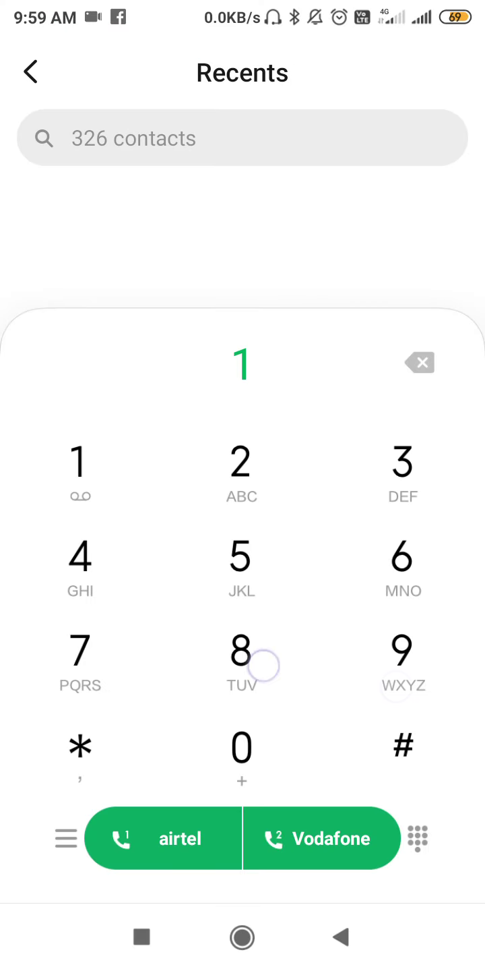
Dial 198 on the keypad and clear it, twice over
left_click(404, 658)
left_click(241, 657)
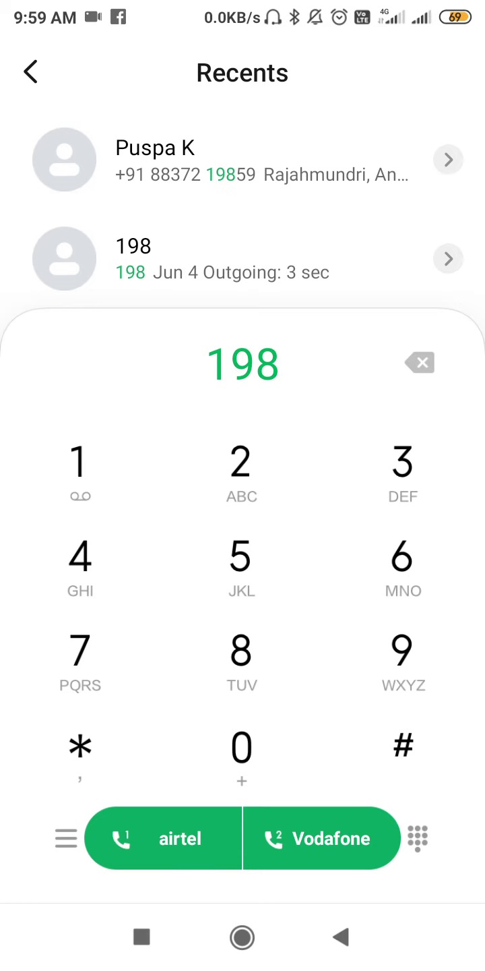
left_click(419, 363)
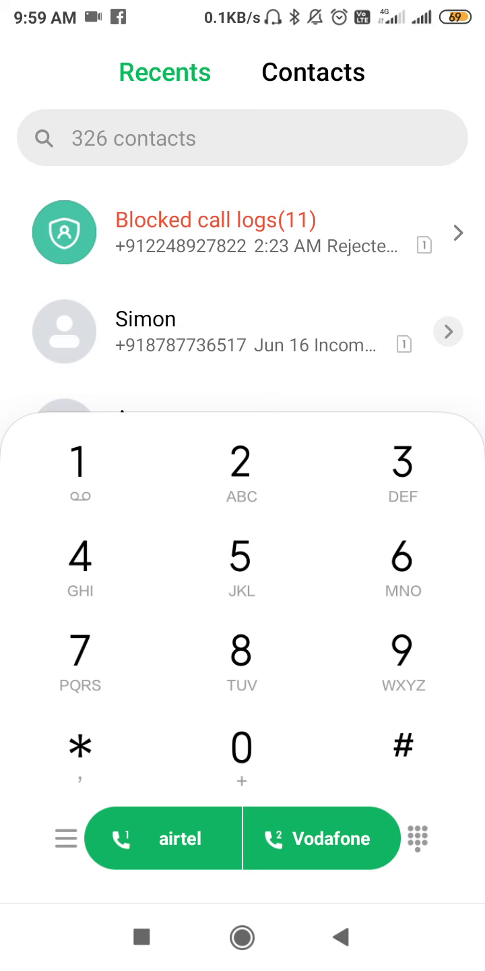
left_click(79, 469)
left_click(403, 657)
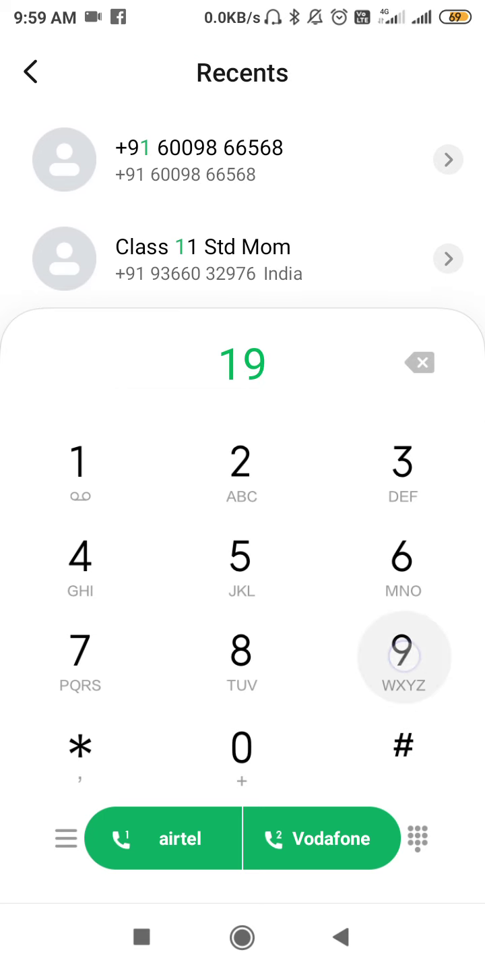
left_click(241, 657)
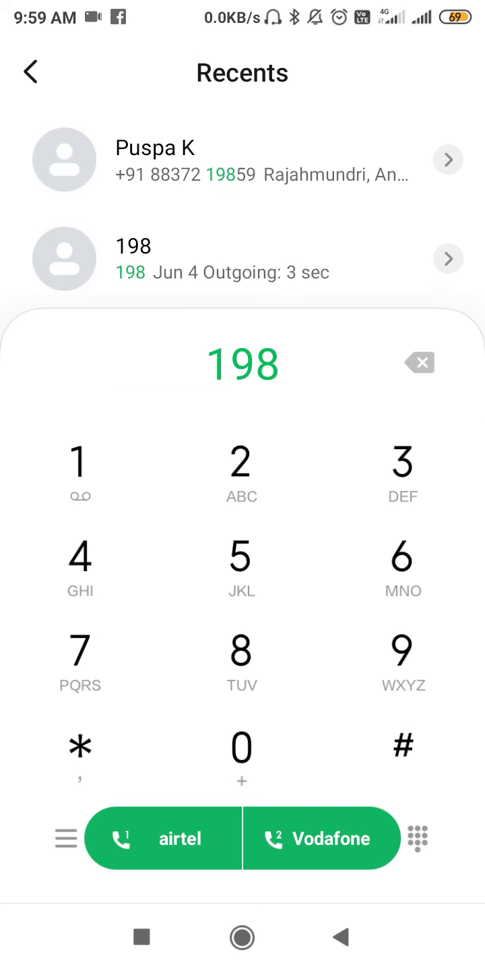
left_click(420, 362)
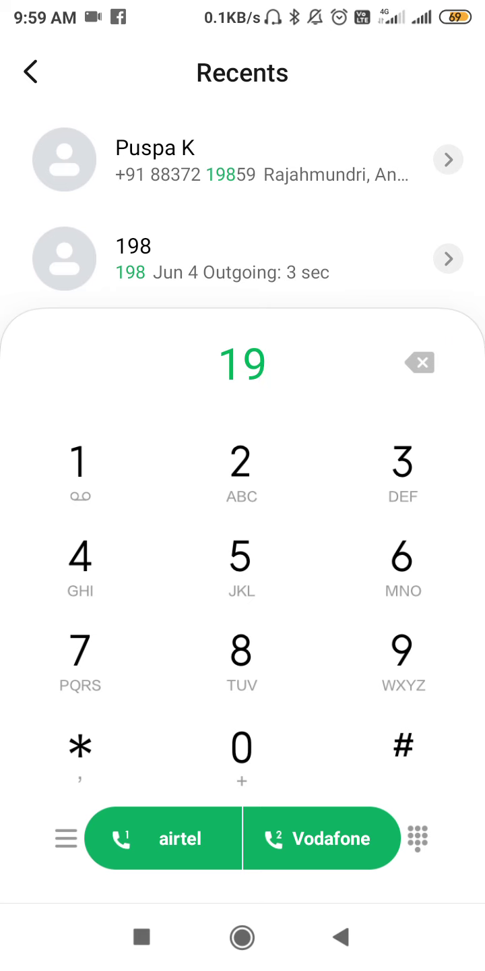
left_click(420, 363)
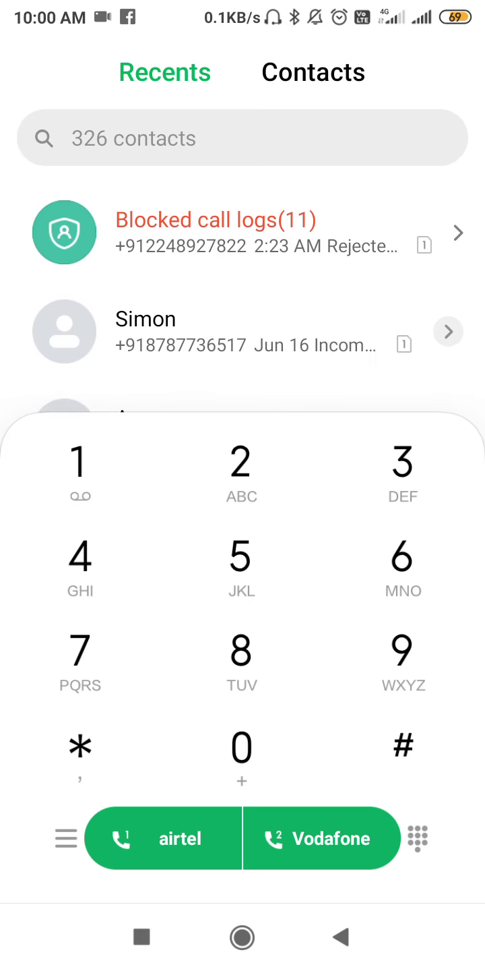
Dial 121, clear it, and close the dialer back to the home screen
left_click(79, 469)
left_click(262, 472)
left_click(80, 468)
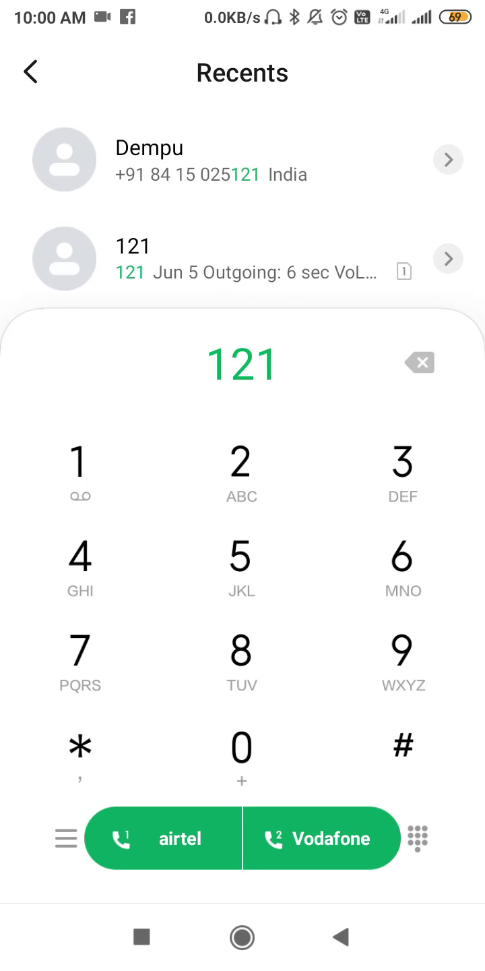
left_click(420, 362)
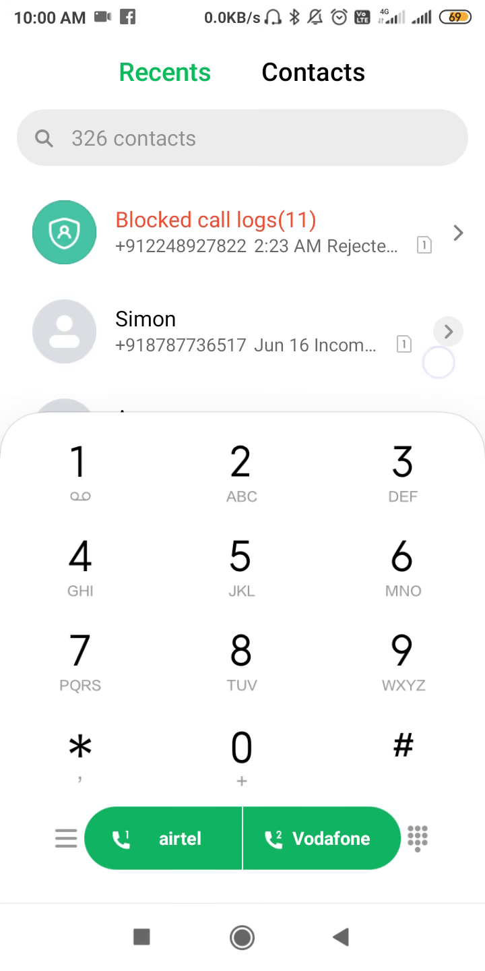
left_click(242, 936)
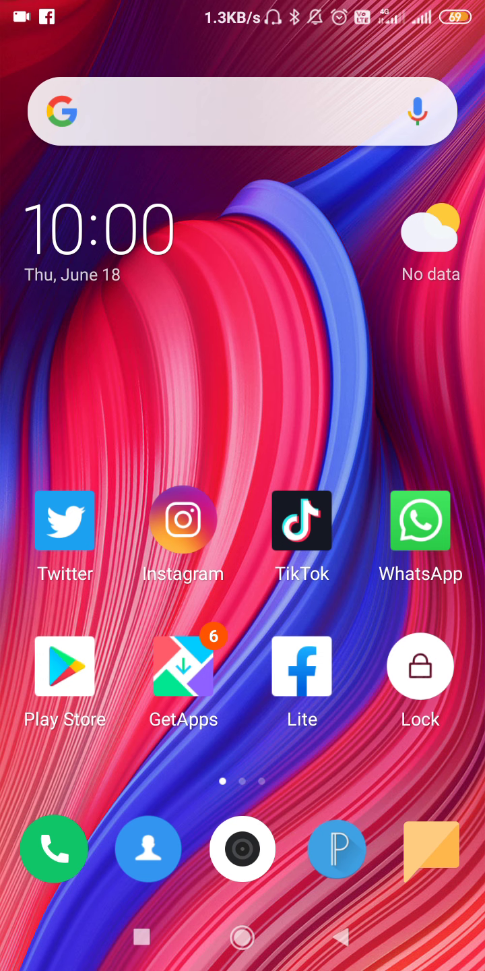
Lock the phone using the Lock shortcut on the home screen
left_click(421, 666)
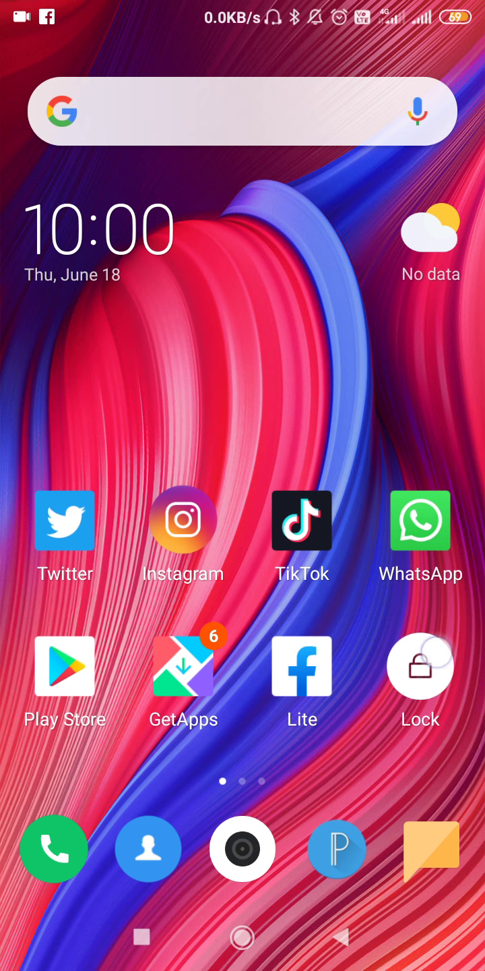